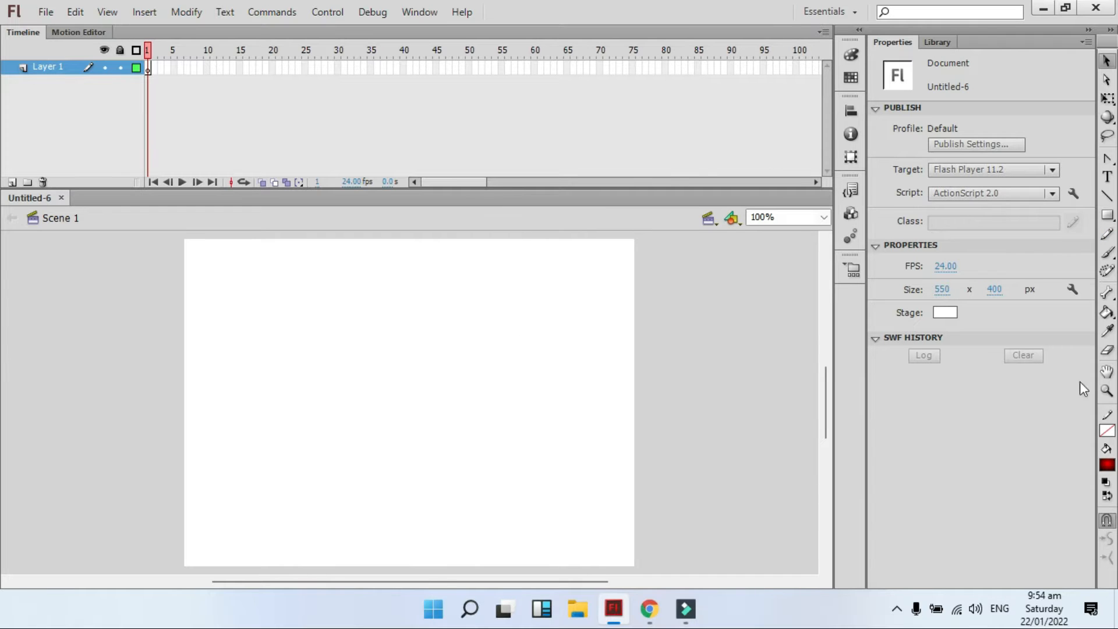
Draw a square about 97 px wide with the red radial gradient fill and move it near the stage's centre.
click(1106, 216)
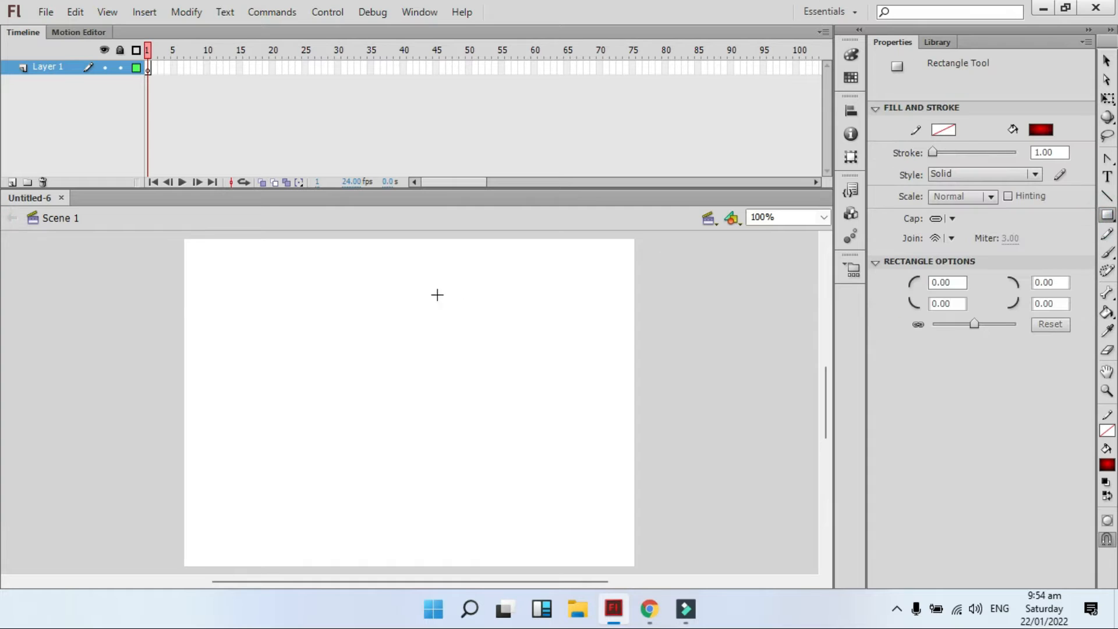
drag(336, 340, 375, 379)
click(1107, 61)
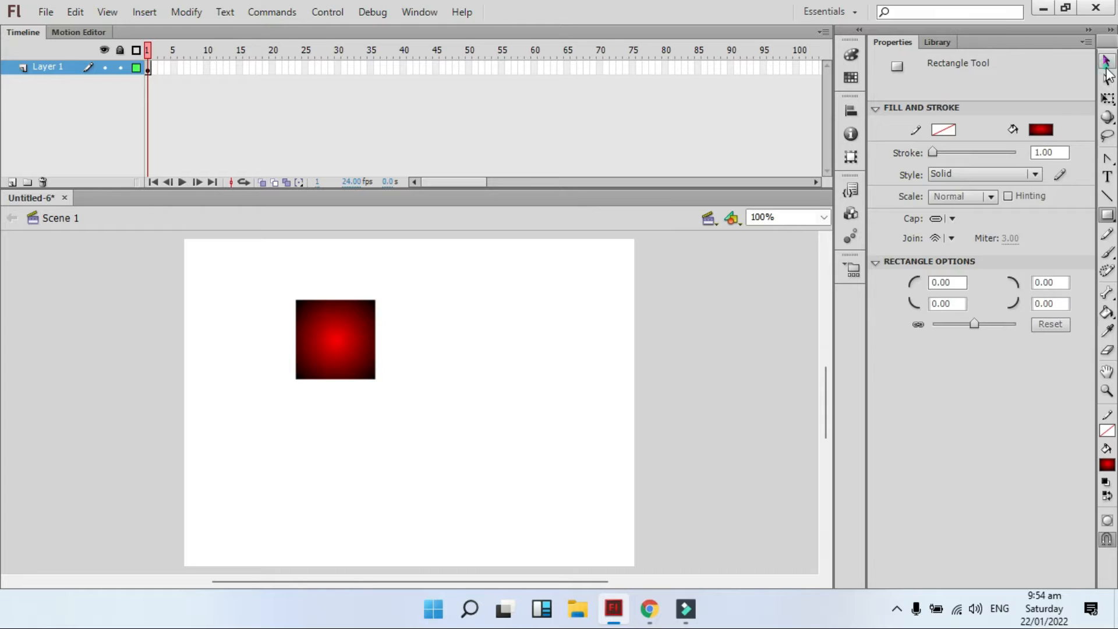
drag(348, 327, 387, 394)
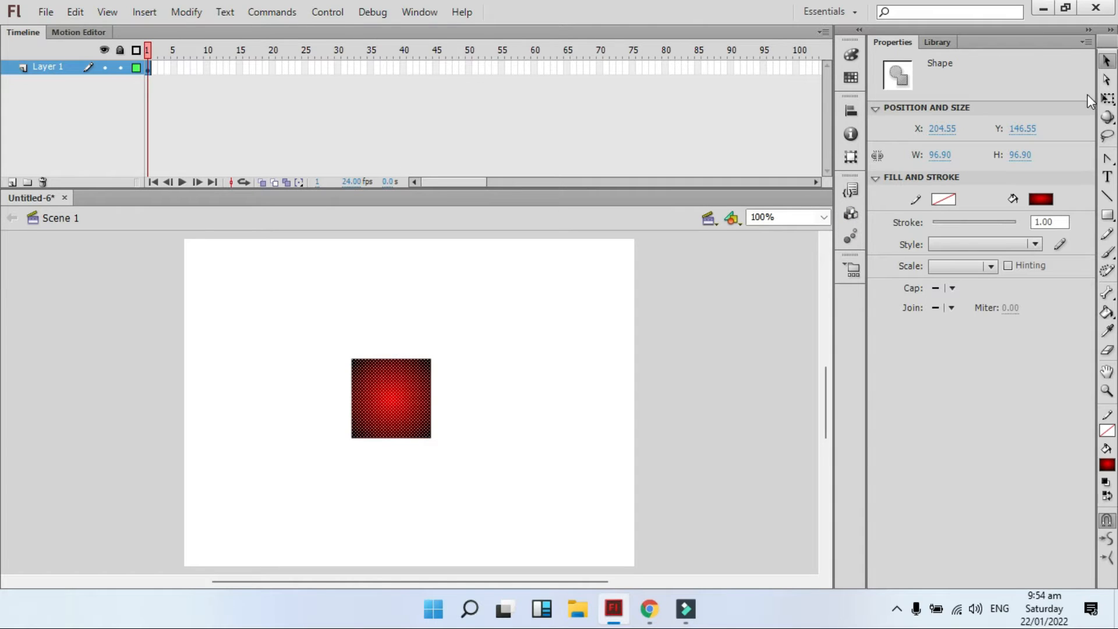
Distort the square by bringing its two lower corners together at the middle, forming a downward-pointing triangle.
click(1107, 98)
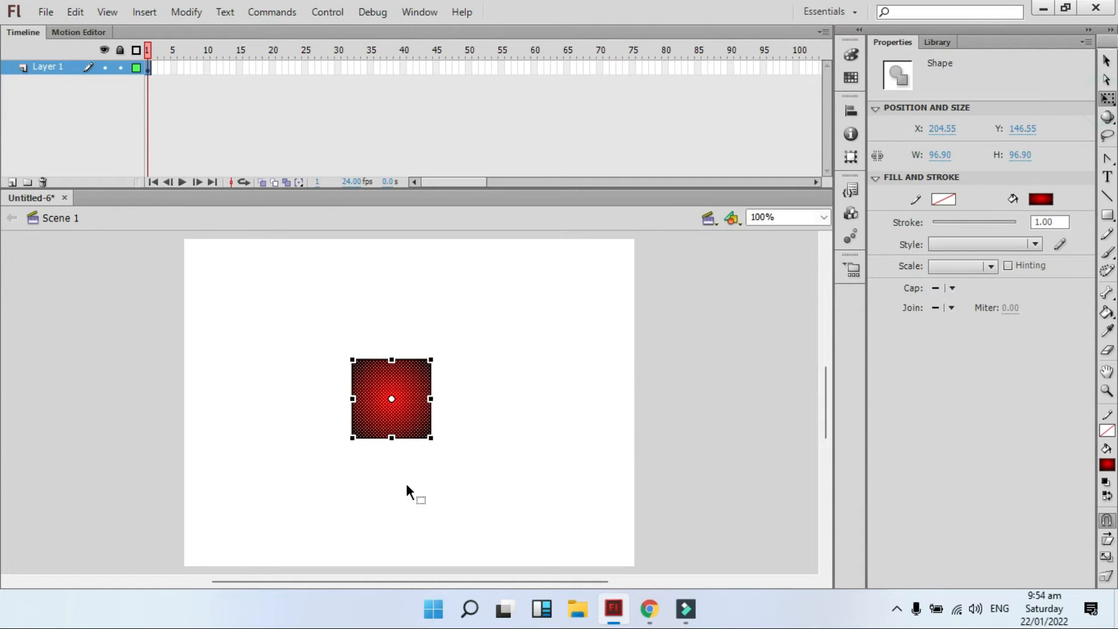
drag(350, 439, 392, 445)
click(484, 557)
key(v)
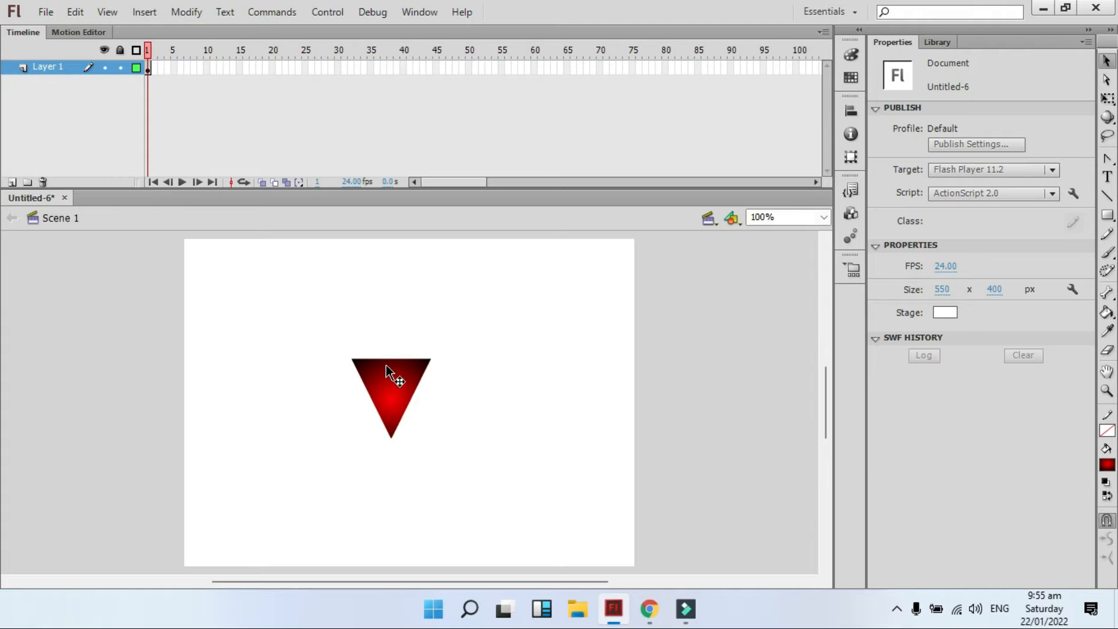
Reshape the triangle into a heart by notching the top edge's midpoint and curving the upper edges and sides outward.
drag(391, 358, 392, 373)
mouse_move(613, 609)
drag(367, 365, 427, 407)
drag(370, 395, 353, 409)
drag(433, 369, 448, 366)
drag(337, 371, 339, 367)
drag(442, 372, 445, 370)
click(454, 435)
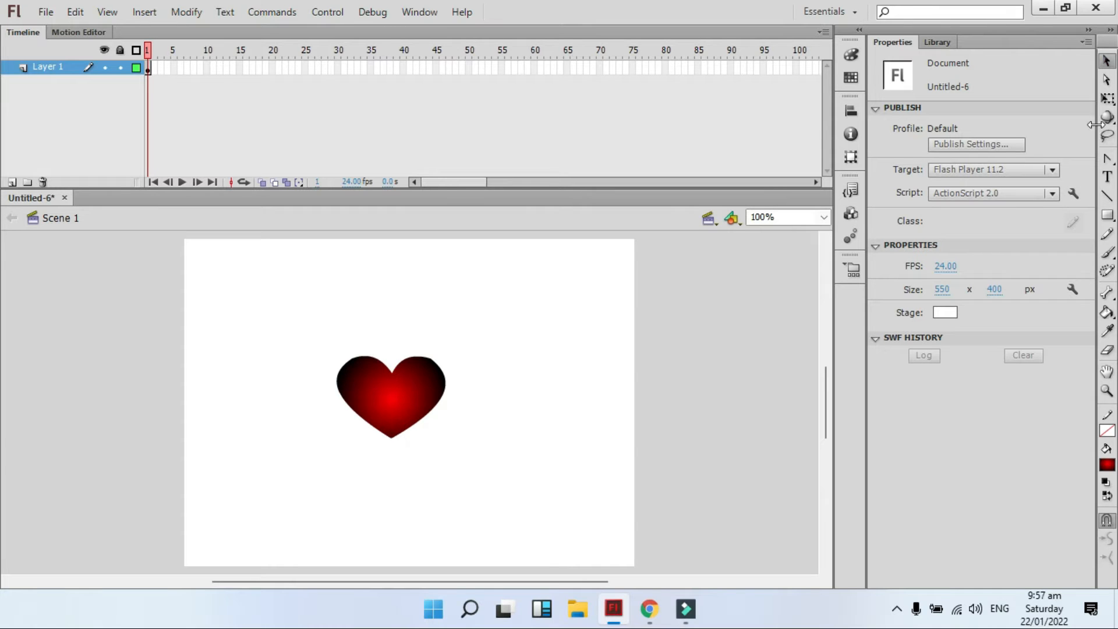
Enlarge the whole heart to about 256 × 219 px and position it in the middle of the stage.
click(1108, 99)
drag(507, 308, 329, 473)
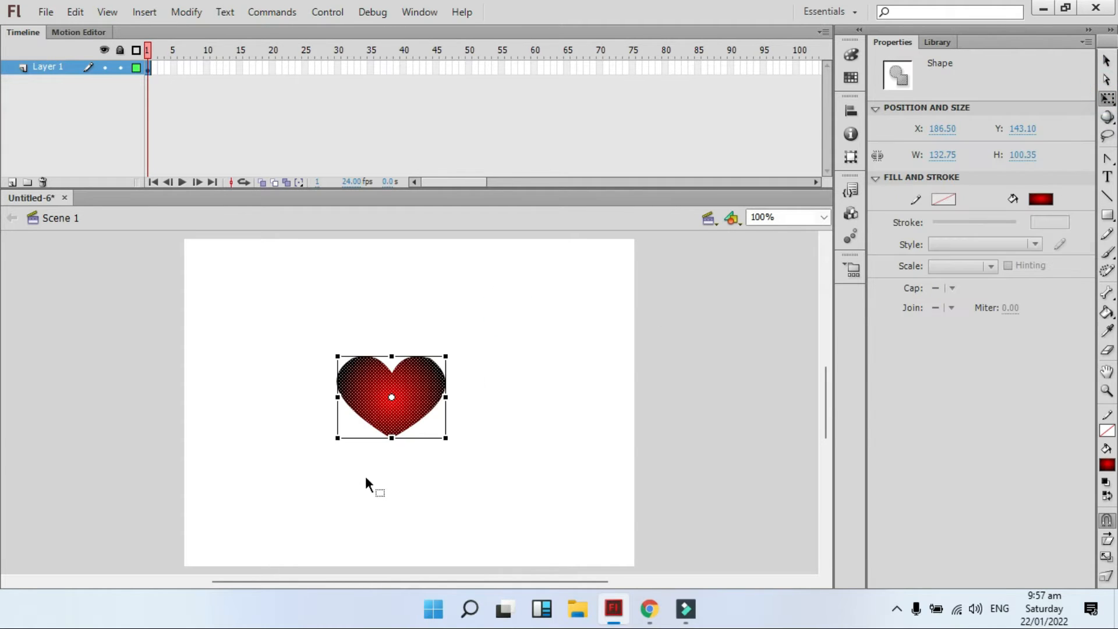
click(446, 438)
drag(447, 438, 486, 486)
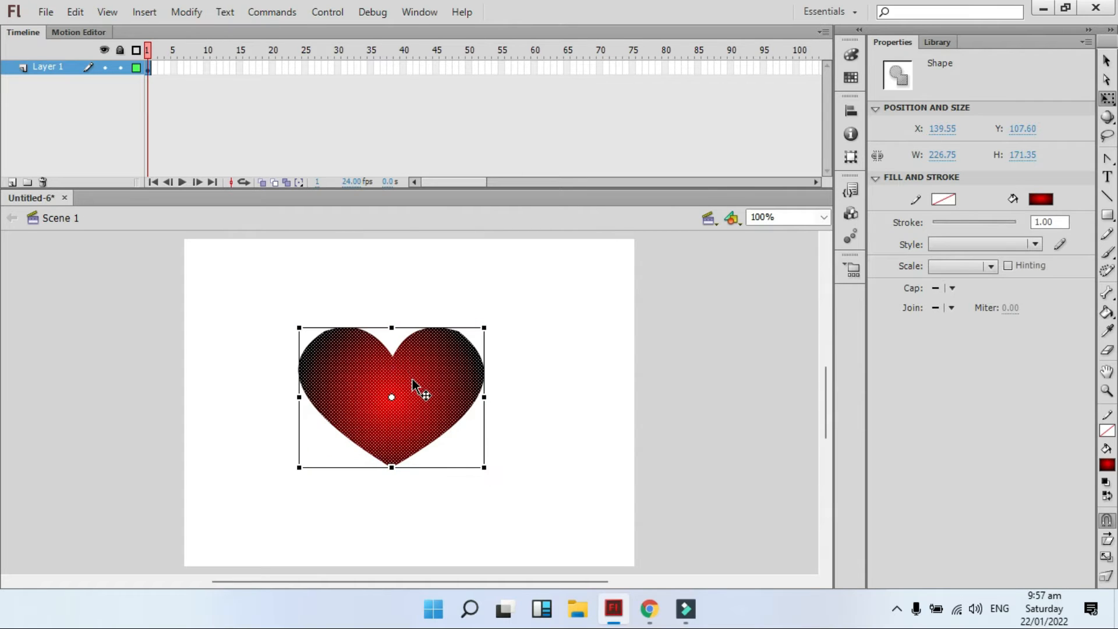
drag(403, 486, 406, 526)
key(v)
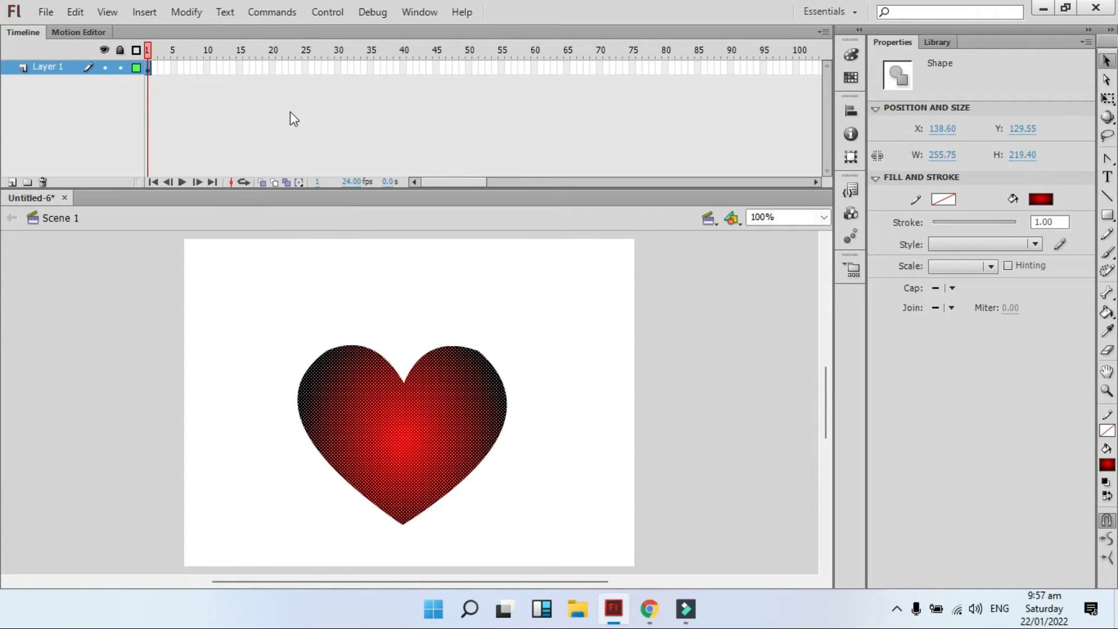
Insert a blank keyframe at frame 30 and add the text ONLINE COMPUTER in 48 pt Arial Bold.
click(338, 67)
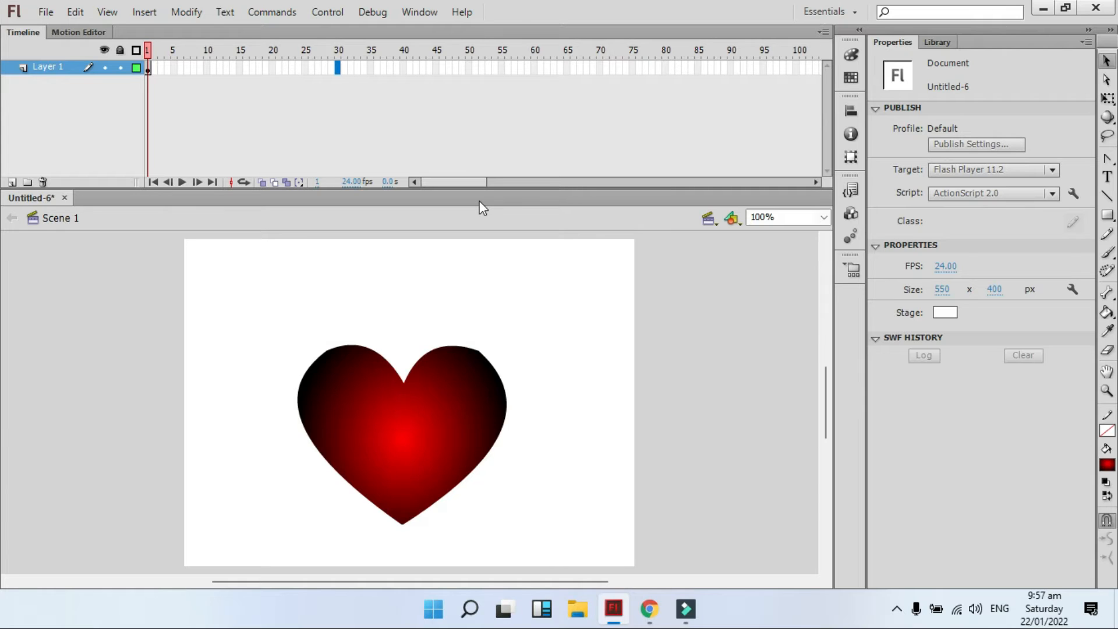
key(F7)
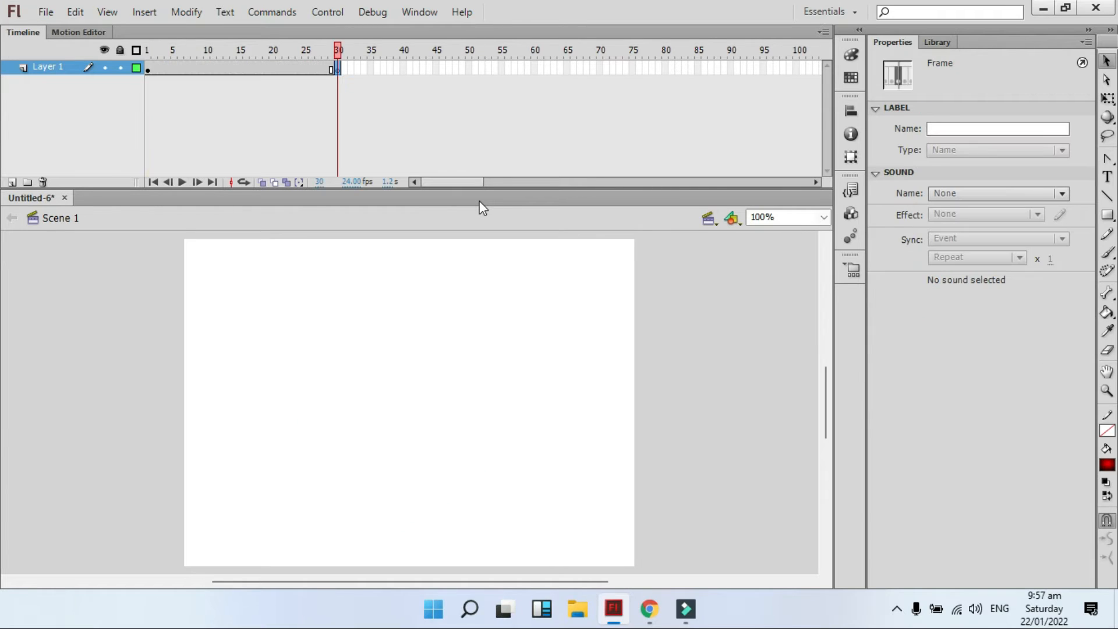
click(1106, 177)
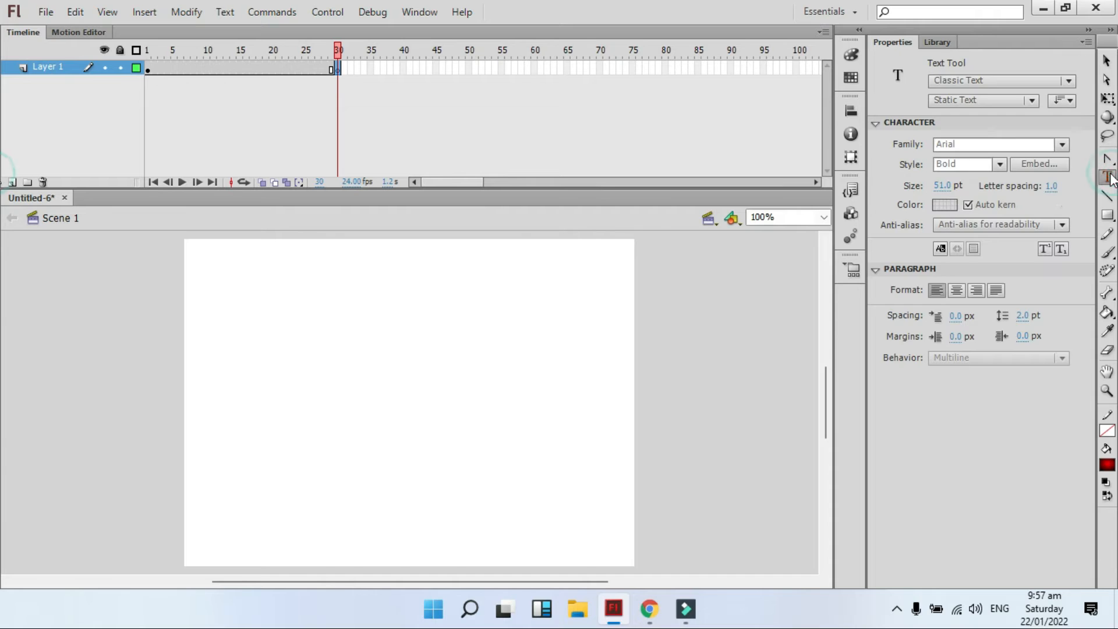
click(238, 390)
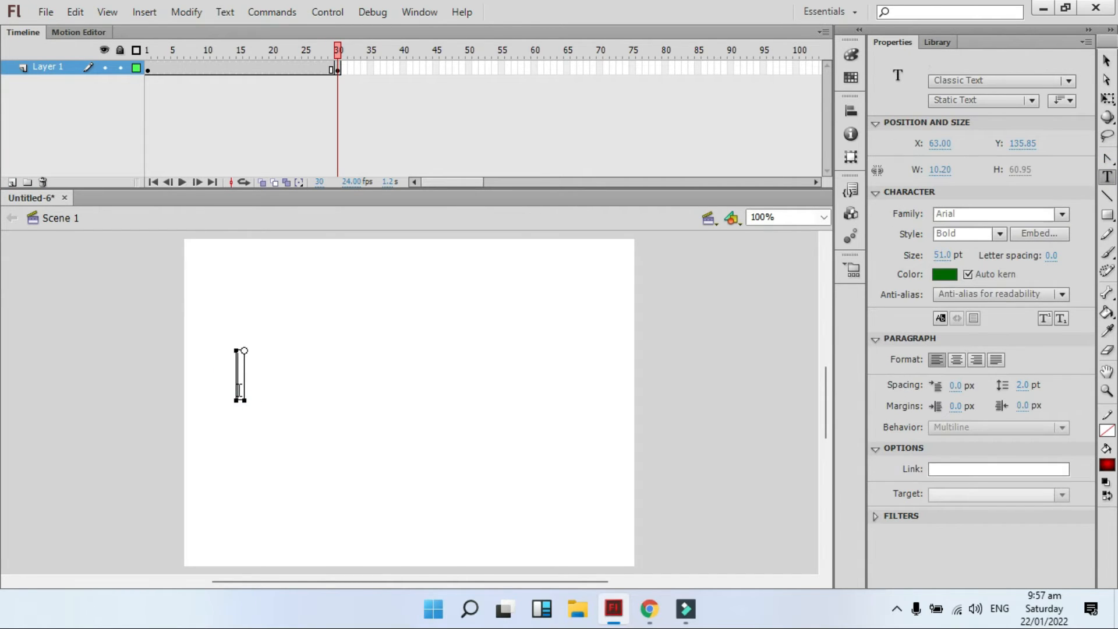
text(ONLINE)
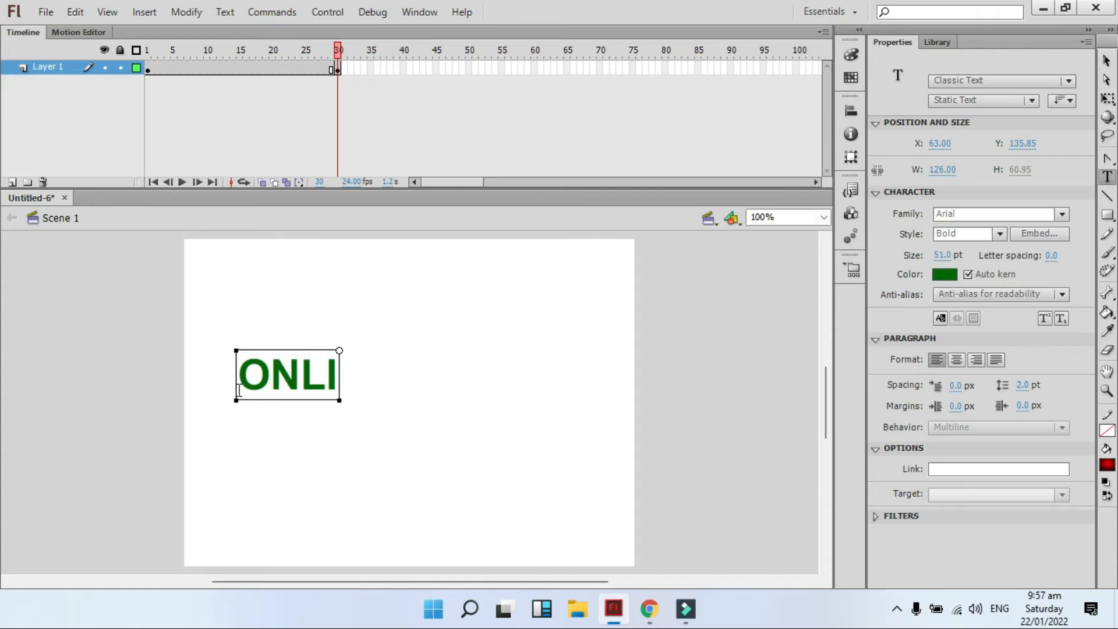
text( COMPUTER)
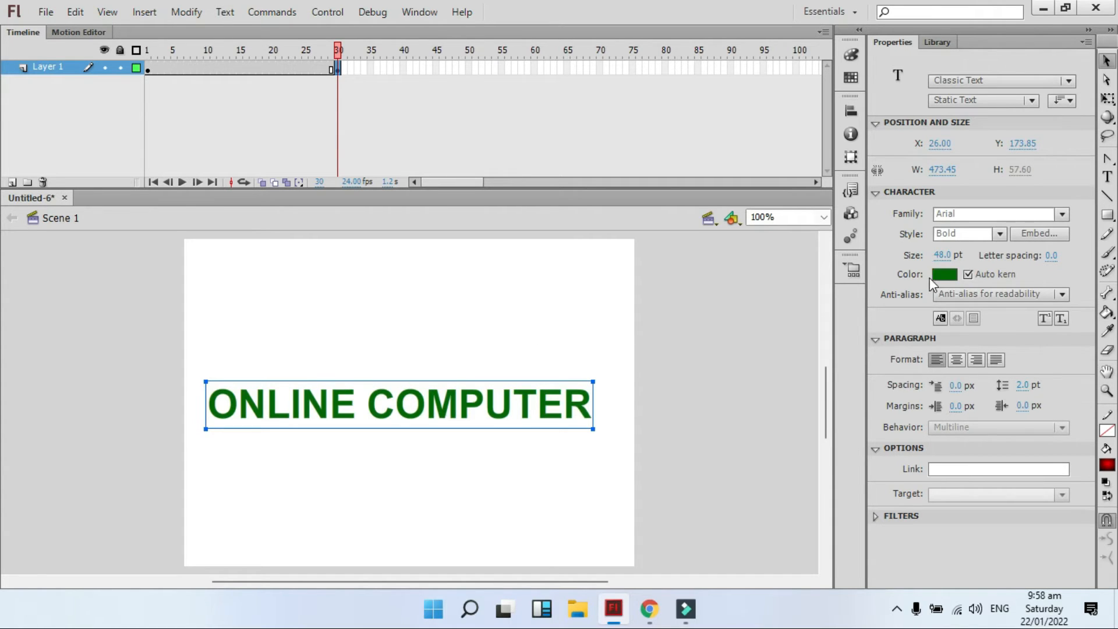
Recolour the ONLINE COMPUTER text blue and shift it slightly right to about X 35 px.
click(943, 274)
click(874, 406)
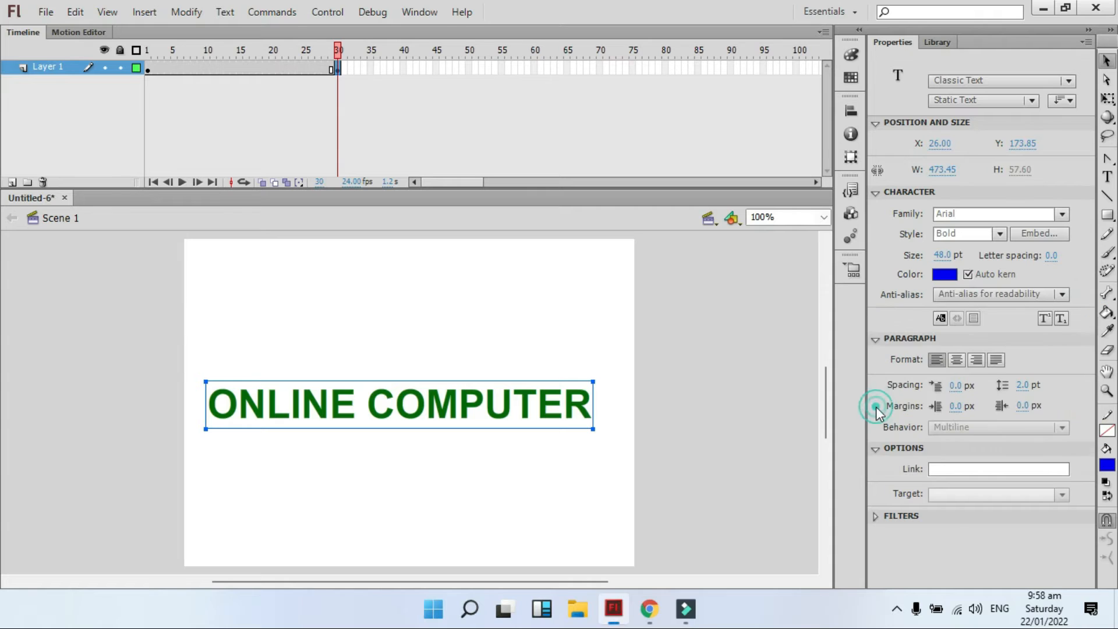
drag(464, 404, 481, 407)
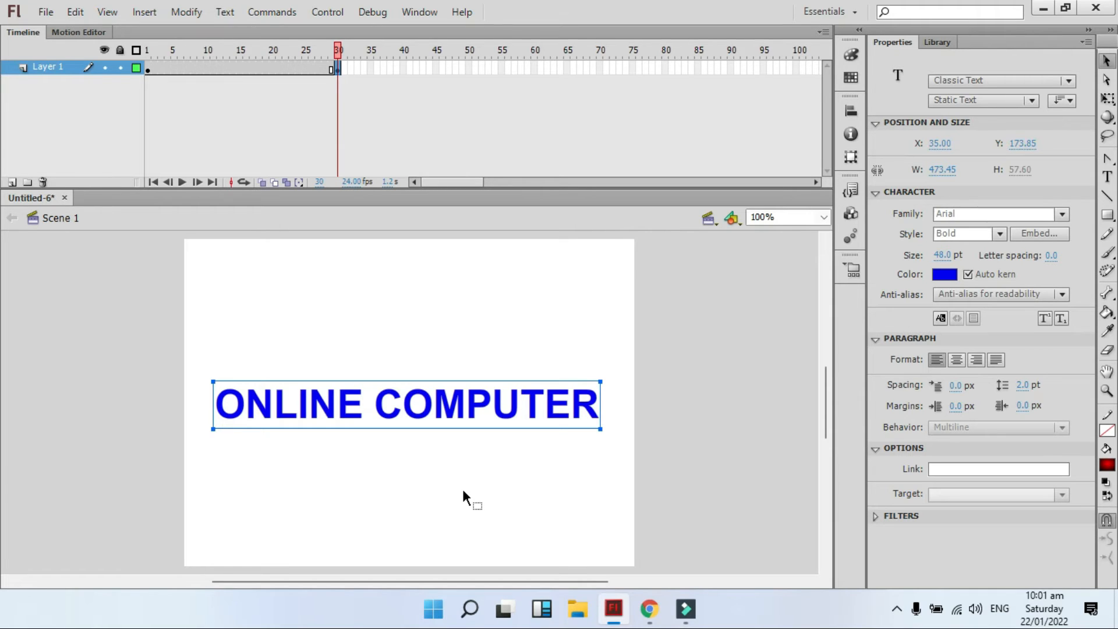
Break the ONLINE COMPUTER text apart completely into shapes and insert a keyframe at frame 45 holding them.
key(ctrl+b)
key(ctrl+b)
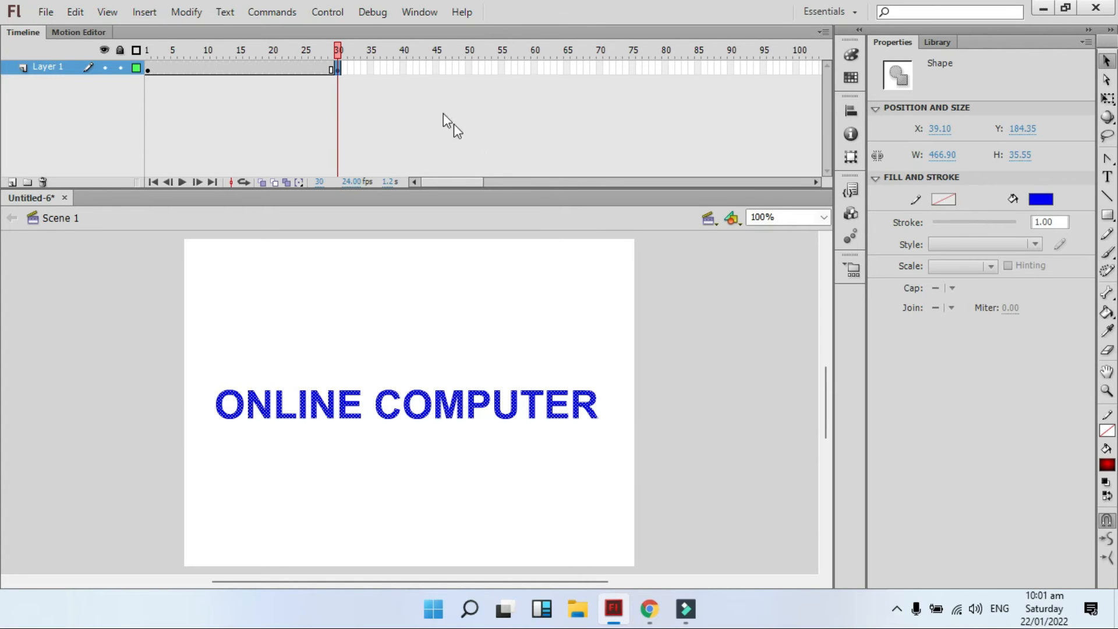
click(403, 68)
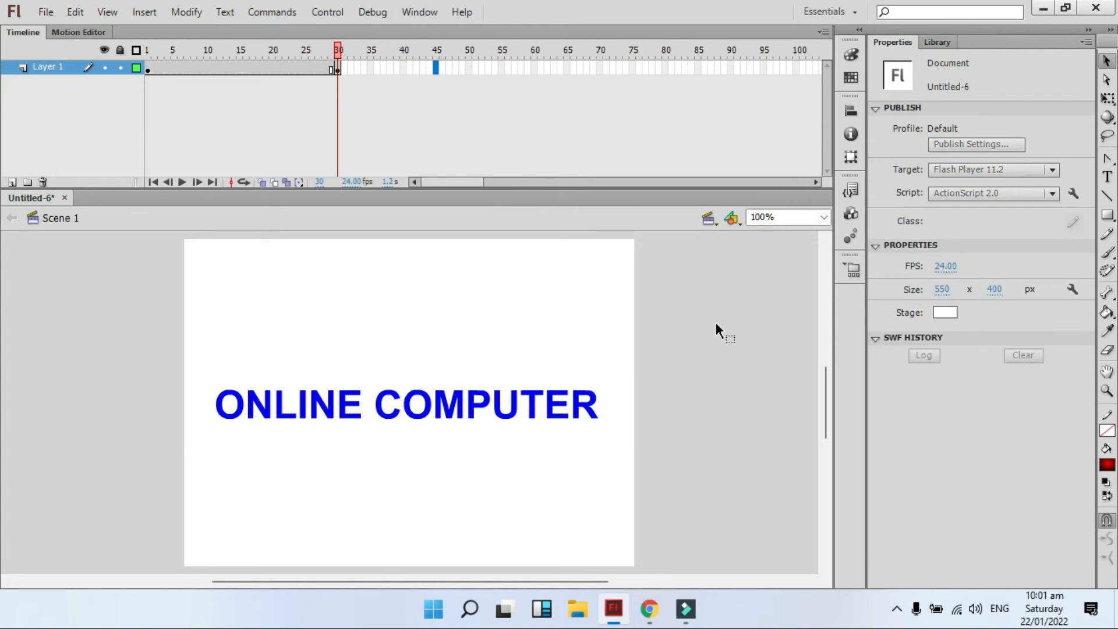
key(F6)
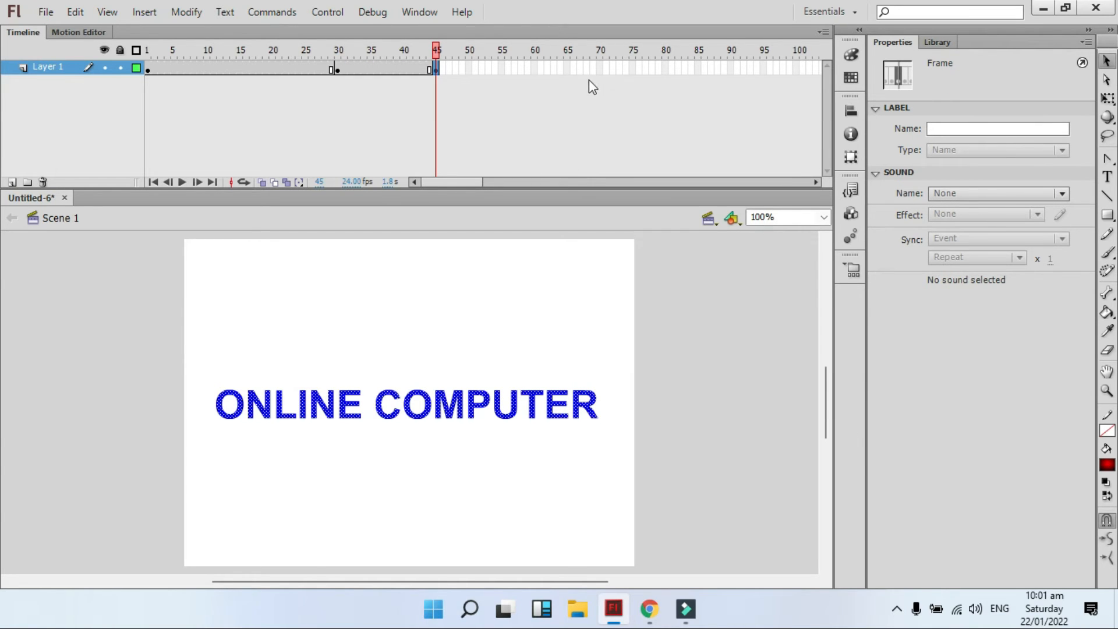
Insert a blank keyframe at frame 70 and paste a copy of frame 1's heart at the stage's centre.
click(598, 66)
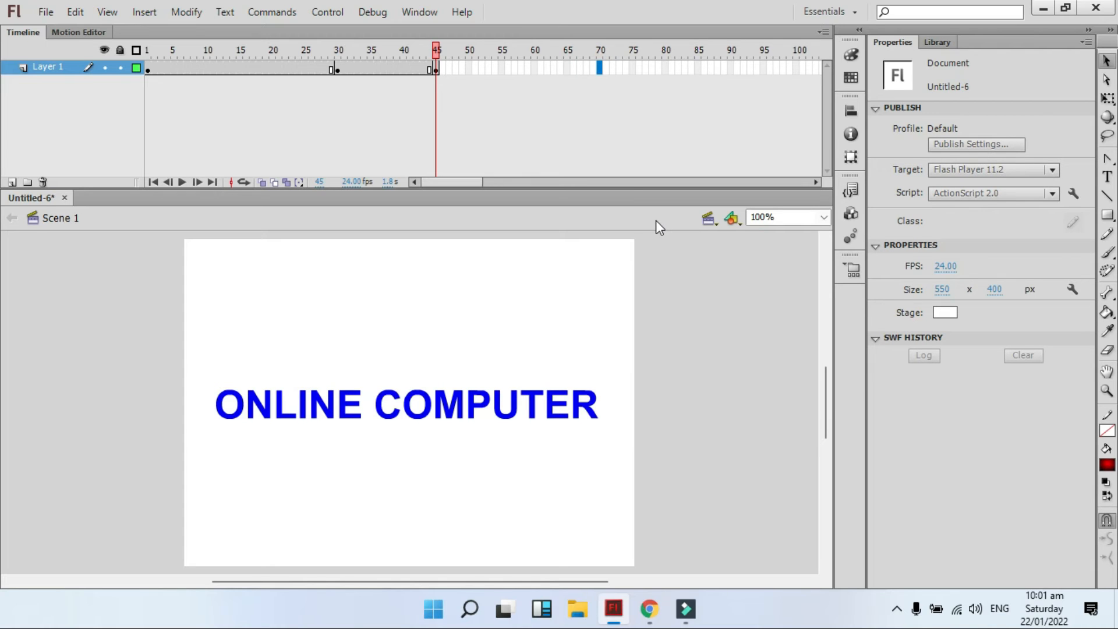
key(F7)
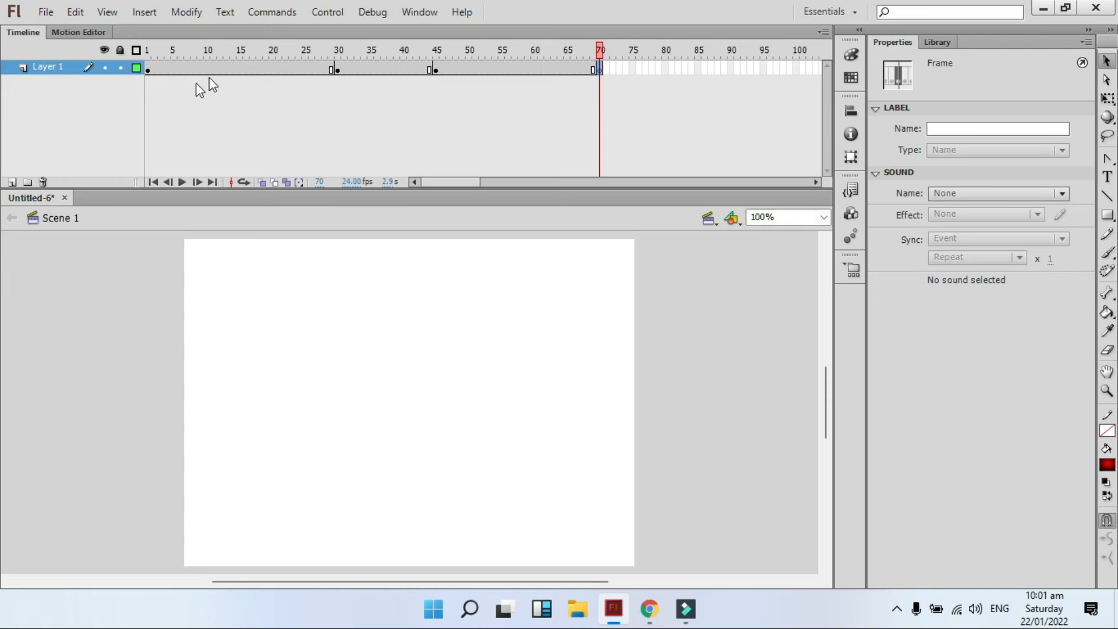
click(149, 69)
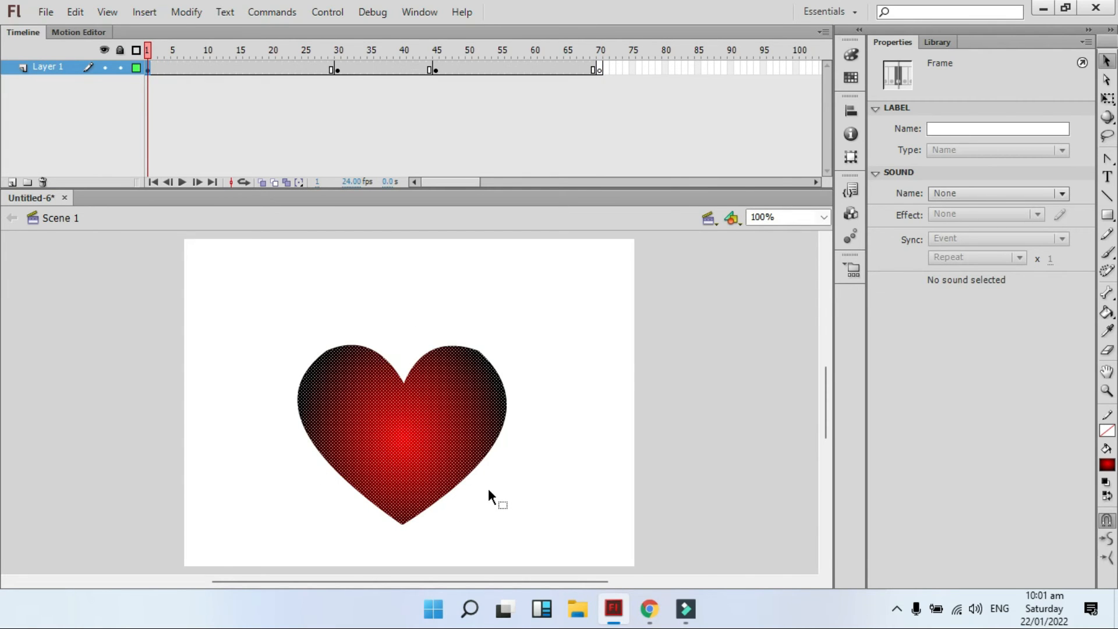
key(ctrl+c)
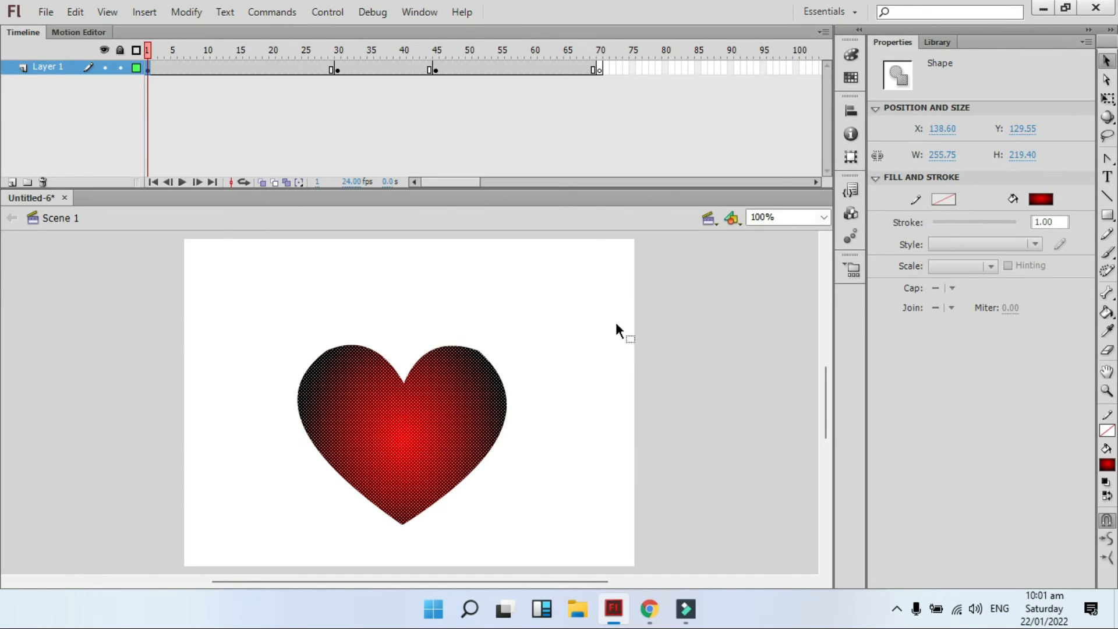
click(599, 68)
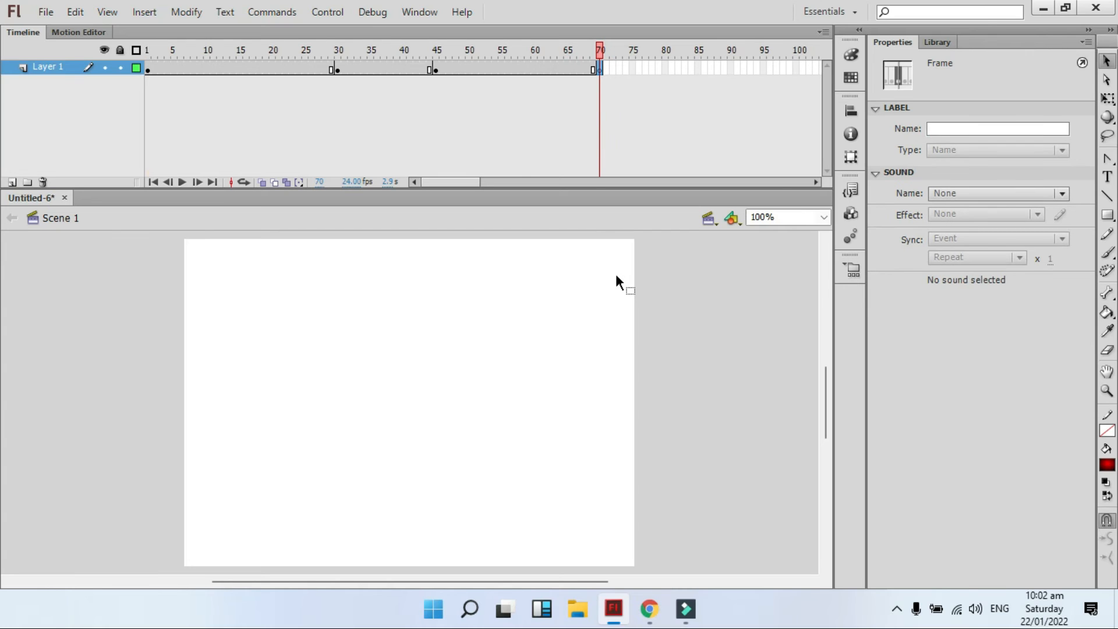
key(ctrl+shift+v)
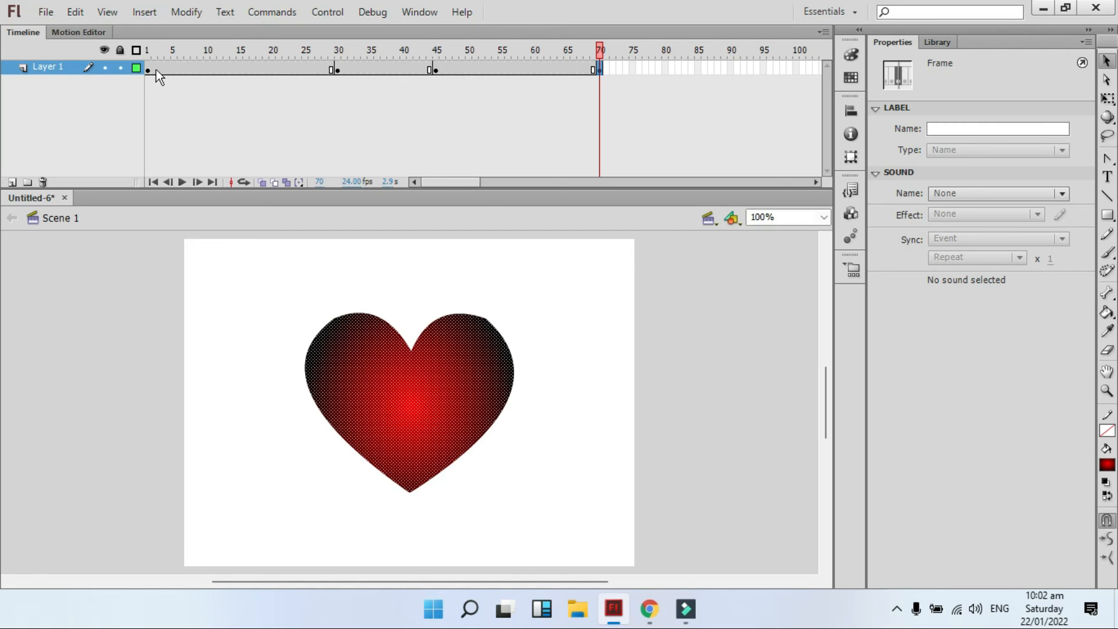
Create shape tweens between frames 1 and 30 and between frames 45 and 70, and test the movie.
click(232, 67)
right_click(232, 68)
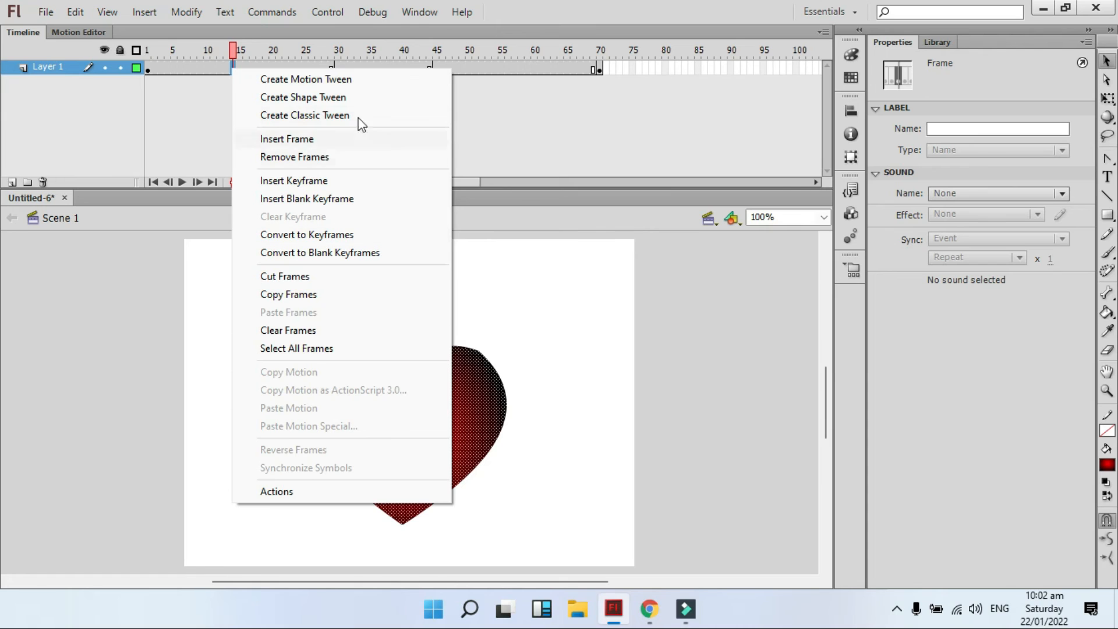
click(348, 96)
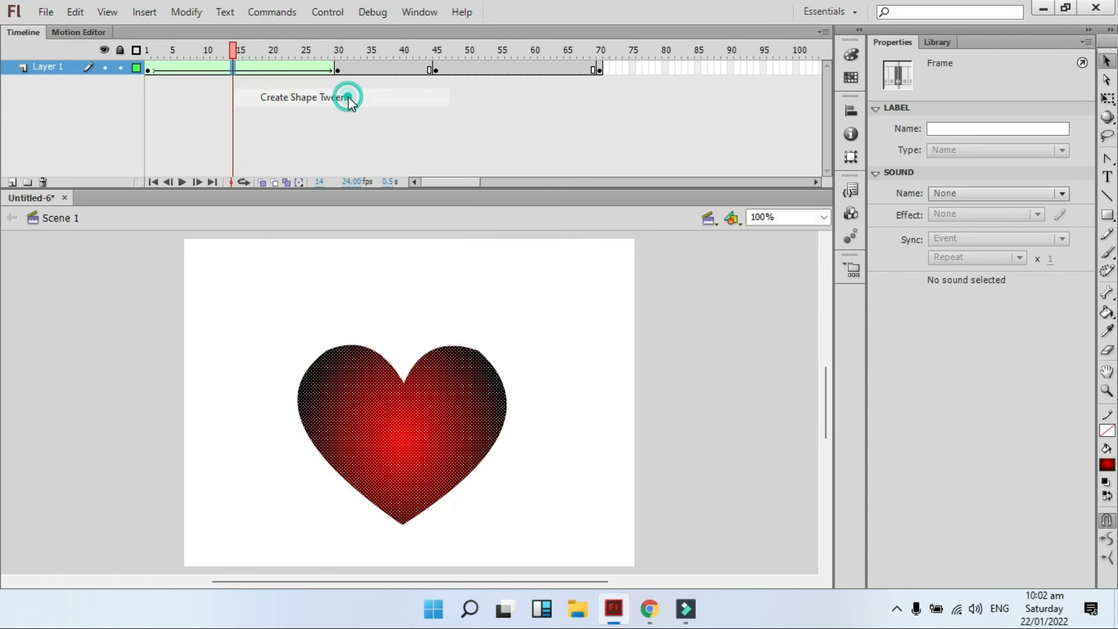
click(516, 65)
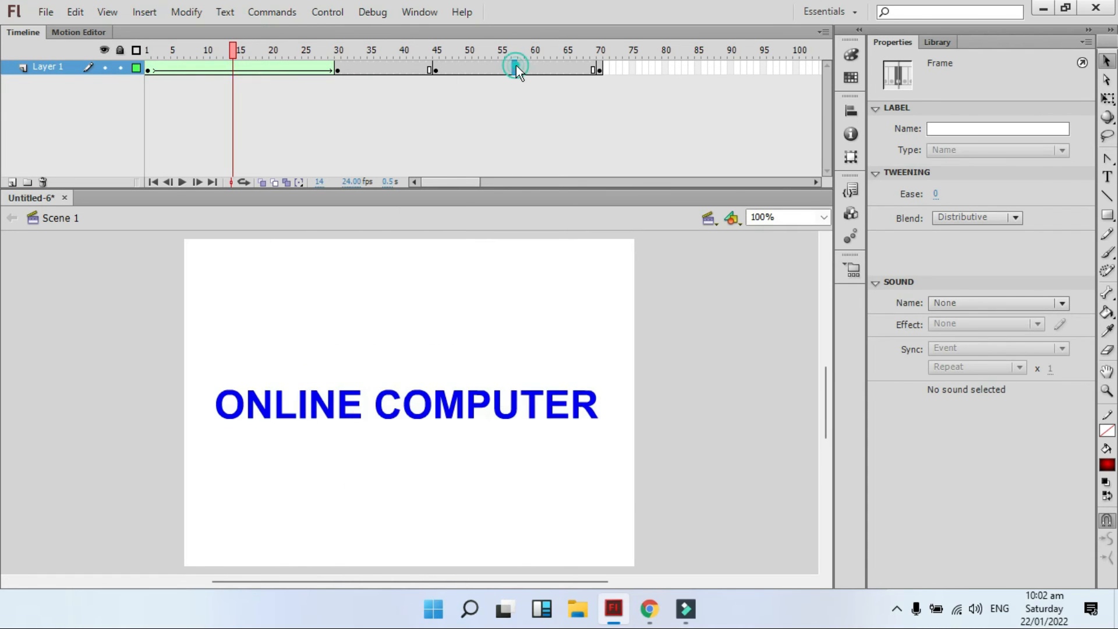
right_click(516, 65)
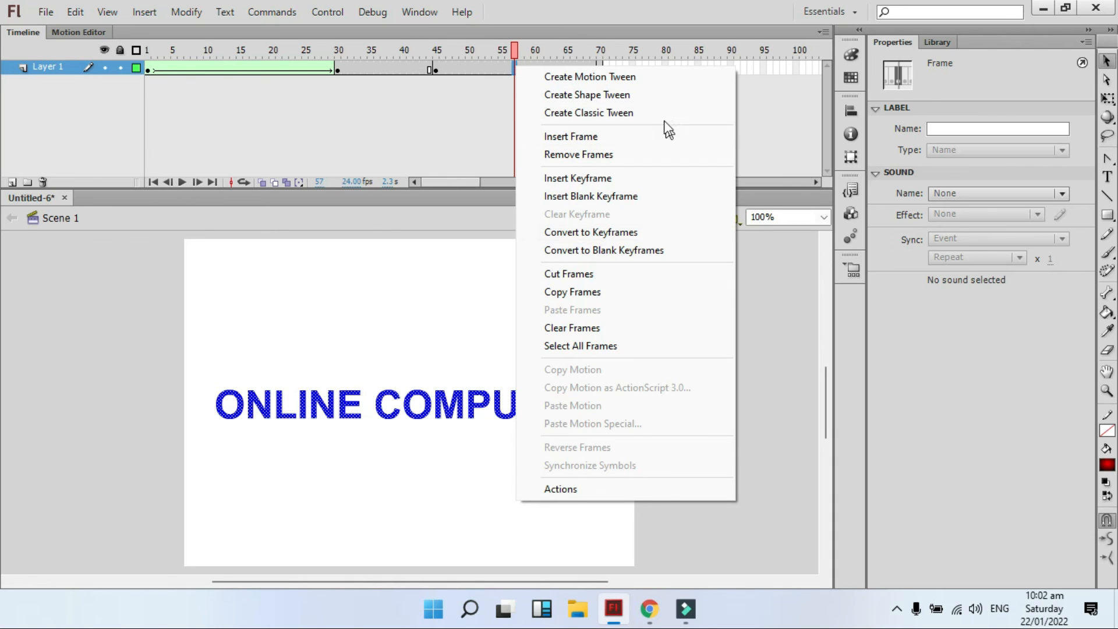
click(652, 96)
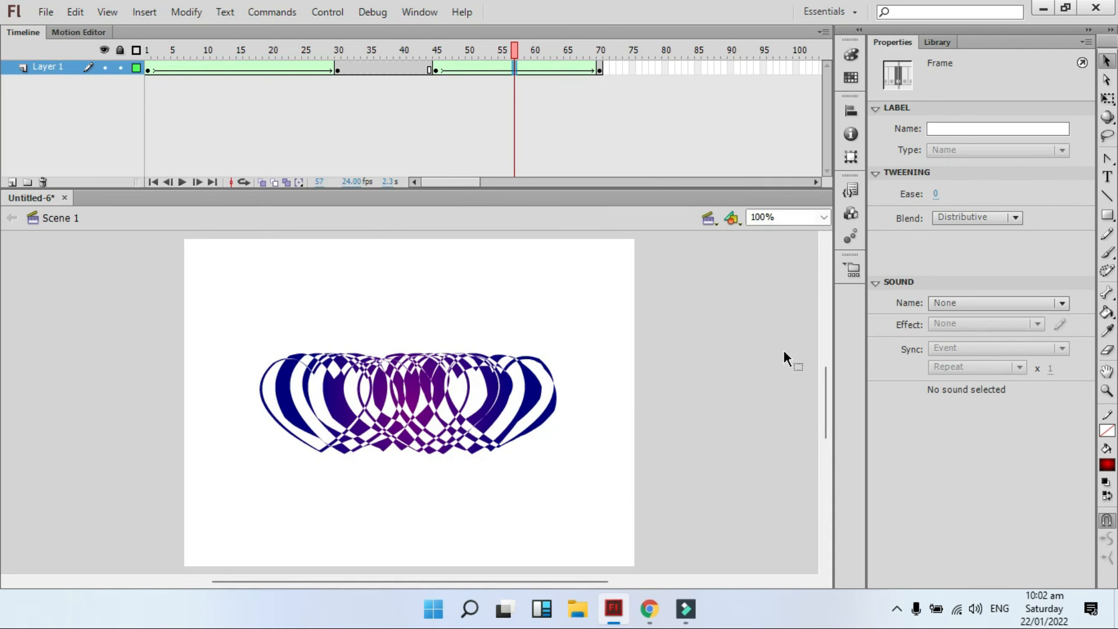
key(ctrl+Return)
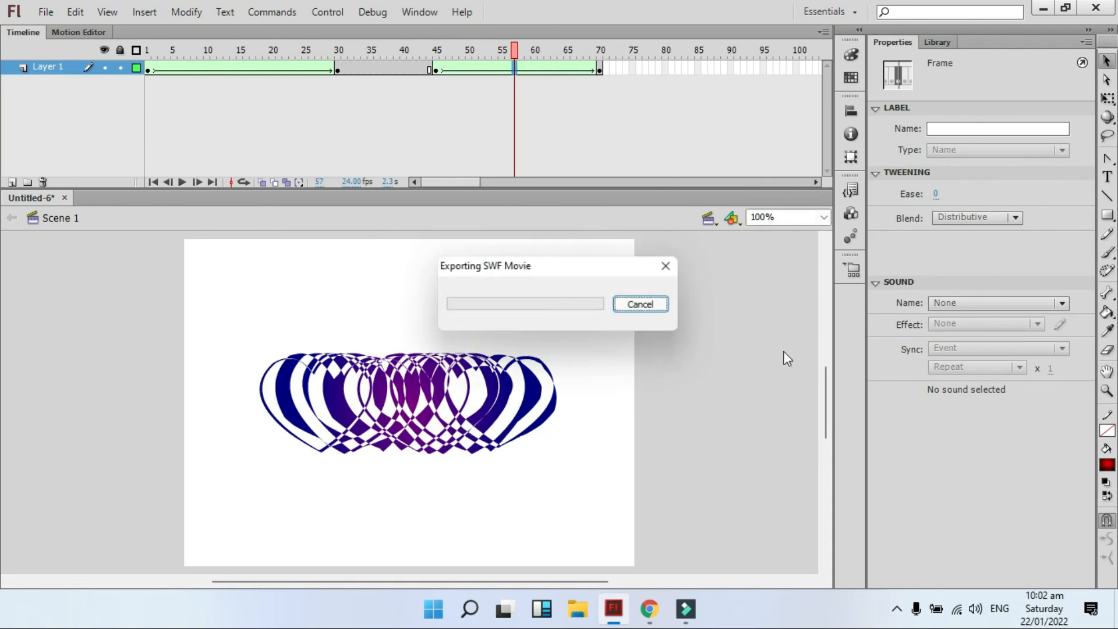